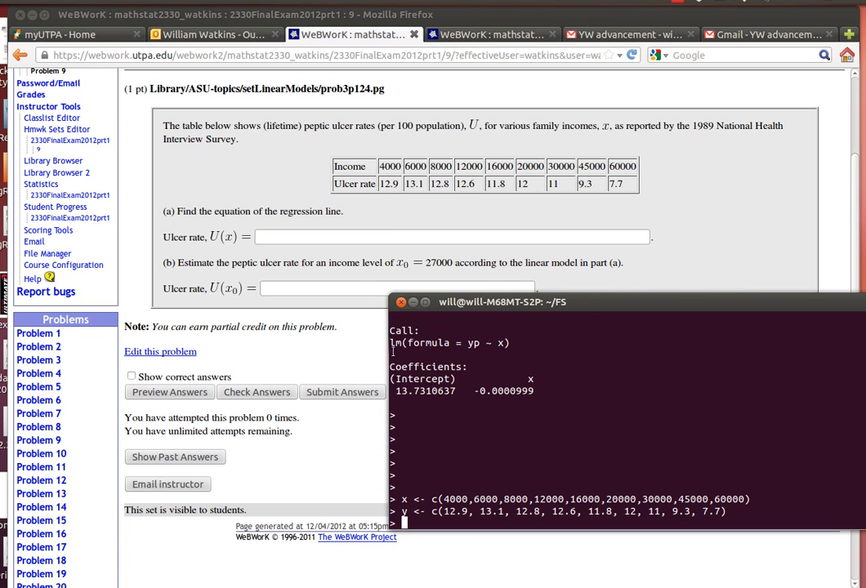
- Print the x and y vectors in the R console to check the entered income and ulcer-rate data
type("x")
key("Return")
type("y")
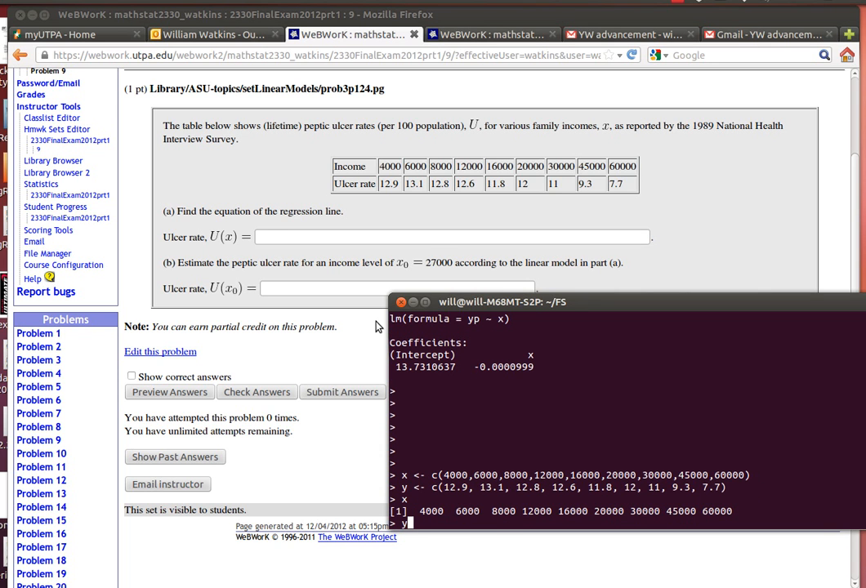
key("Return")
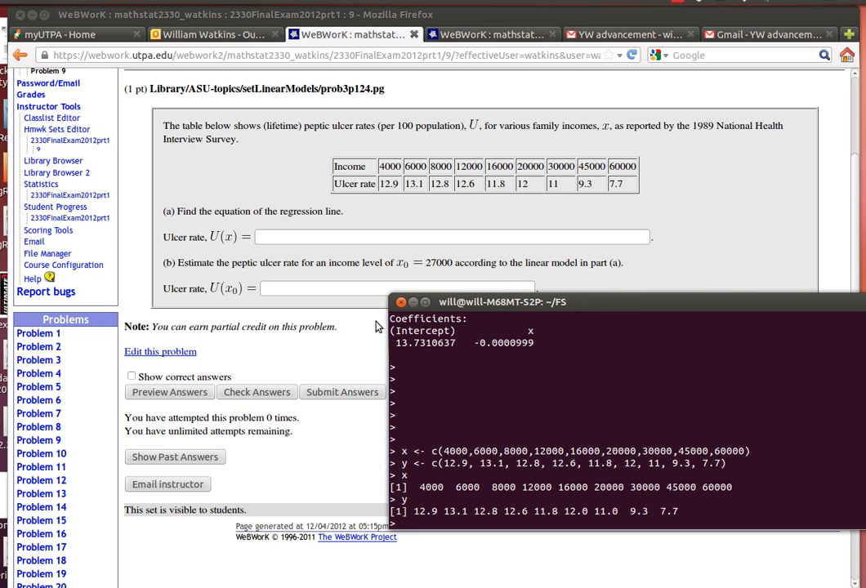
- Create a scatter plot with plot(x,y) and bring the whole R Graphics window into view
type("plot(x,y)")
key("Return")
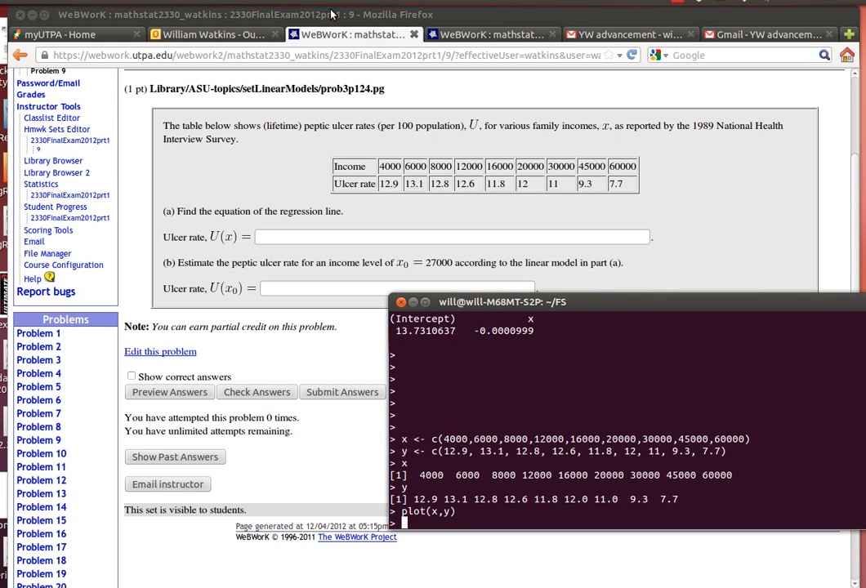
left_click(401, 16)
left_click_drag(402, 16, 344, 370)
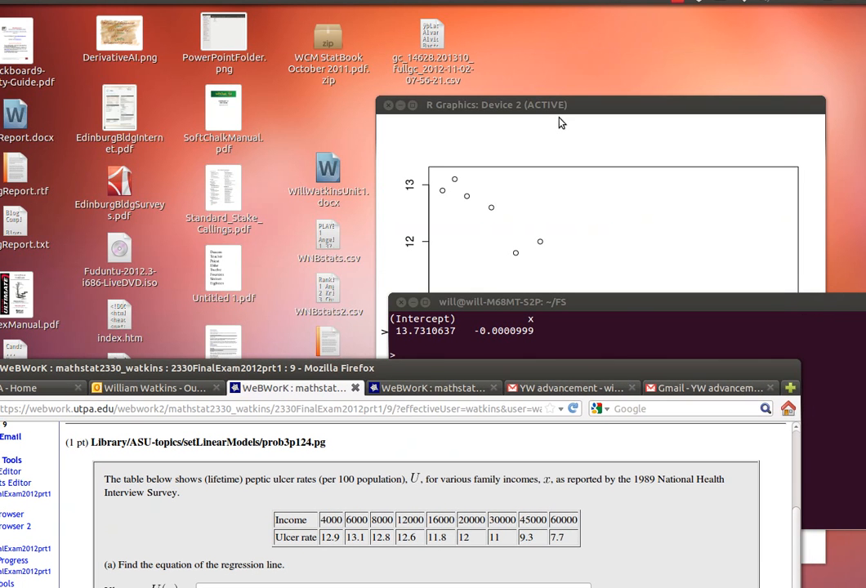
left_click(560, 106)
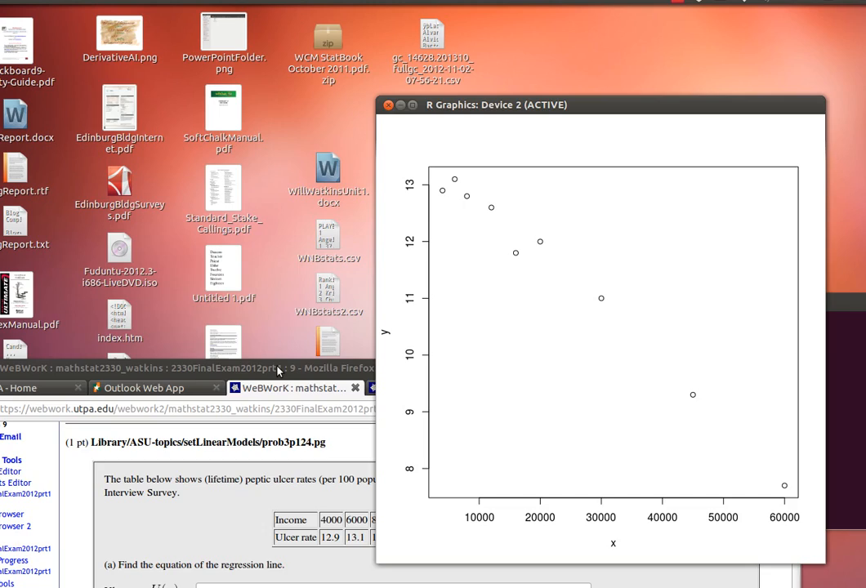
- Return to the R terminal with the WeBWorK problem visible behind it and fit the linear model lm(y~x)
left_click_drag(278, 372, 342, 16)
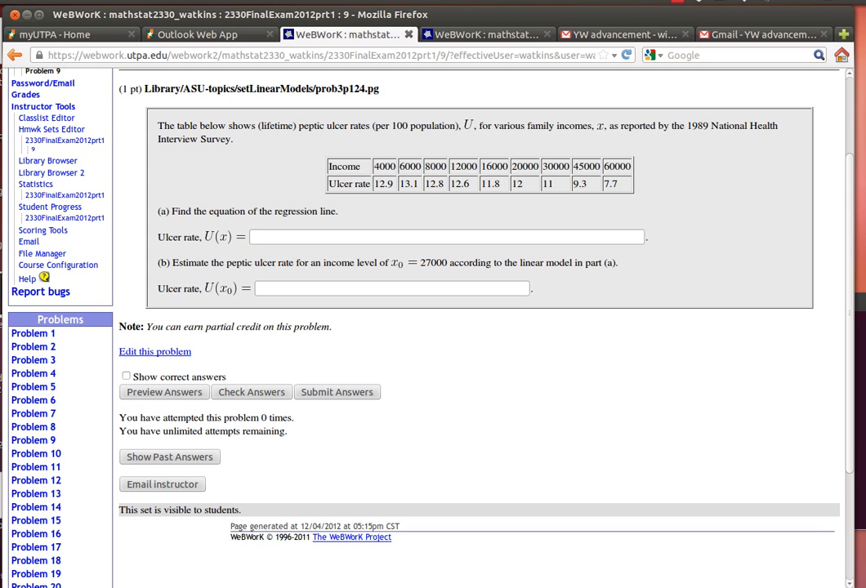
key("alt+Tab")
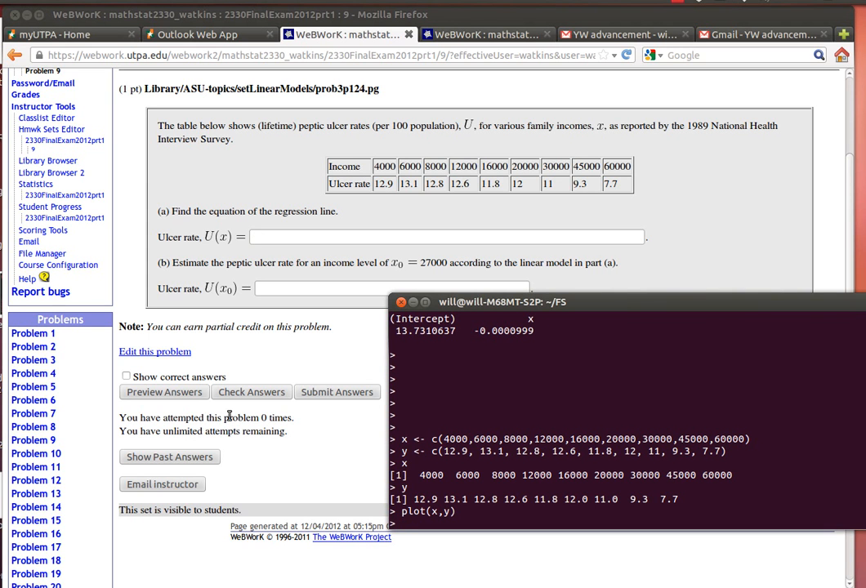
type("lm(y~x)")
key("Return")
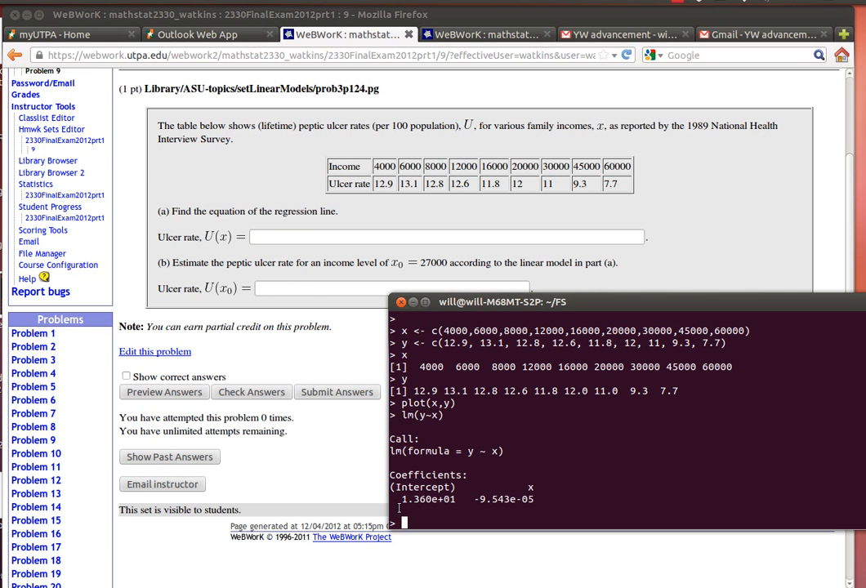
- Enter the regression equation 13.60-0.00009543*x as the U(x) answer for part (a) in WeBWorK
mouse_move(402, 501)
left_mouse_down()
mouse_move(488, 499)
mouse_move(404, 500)
left_mouse_up()
left_click(268, 235)
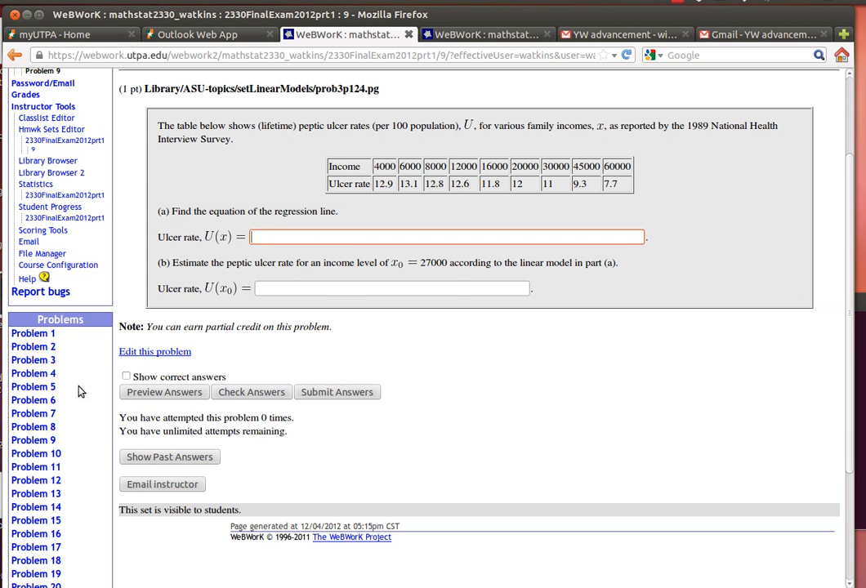
key("alt+Tab")
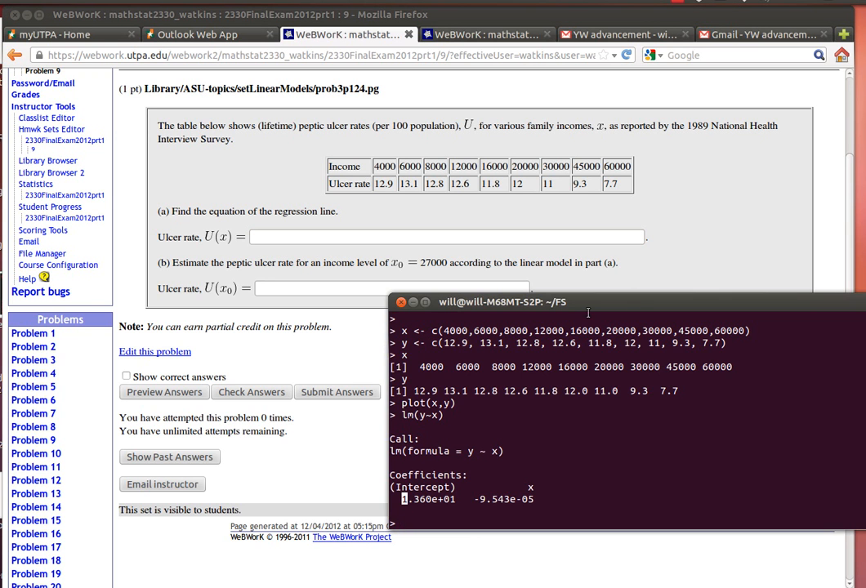
left_click_drag(610, 357, 86, 273)
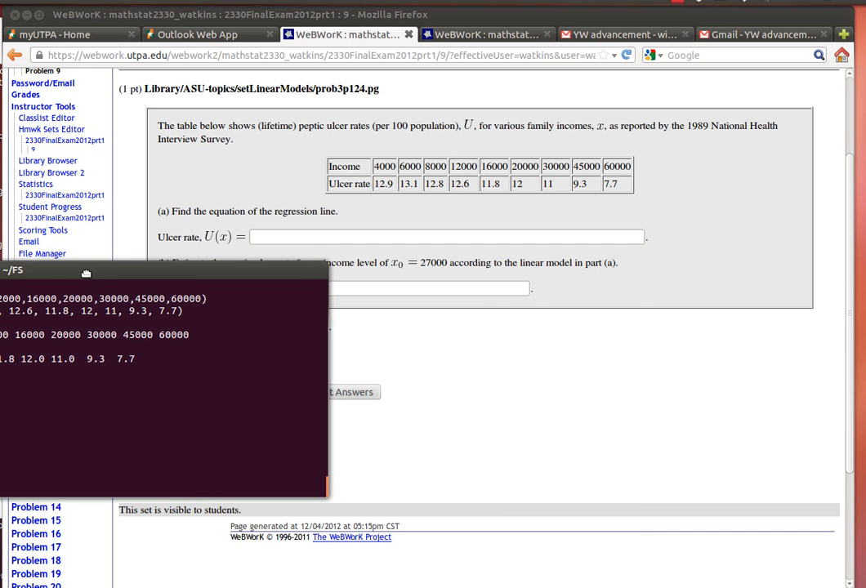
left_click(309, 236)
left_click(309, 236)
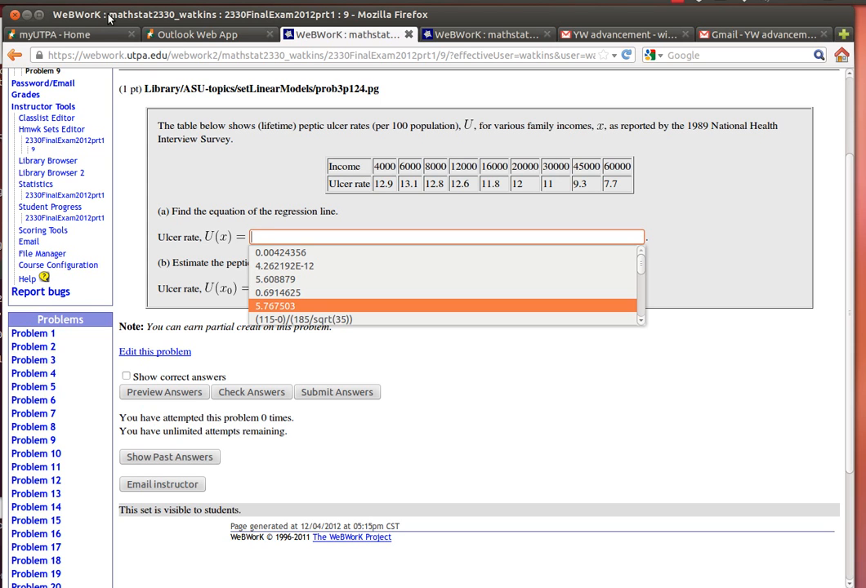
type("13.")
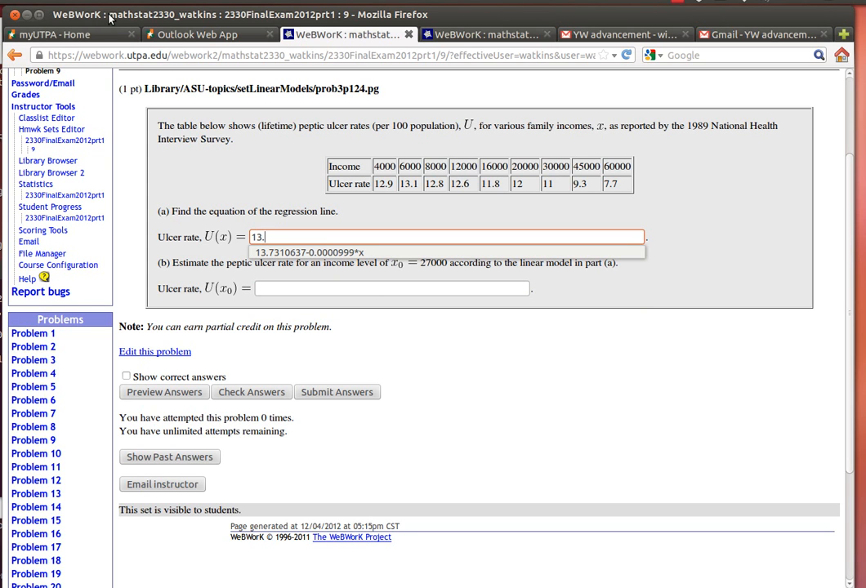
type("60")
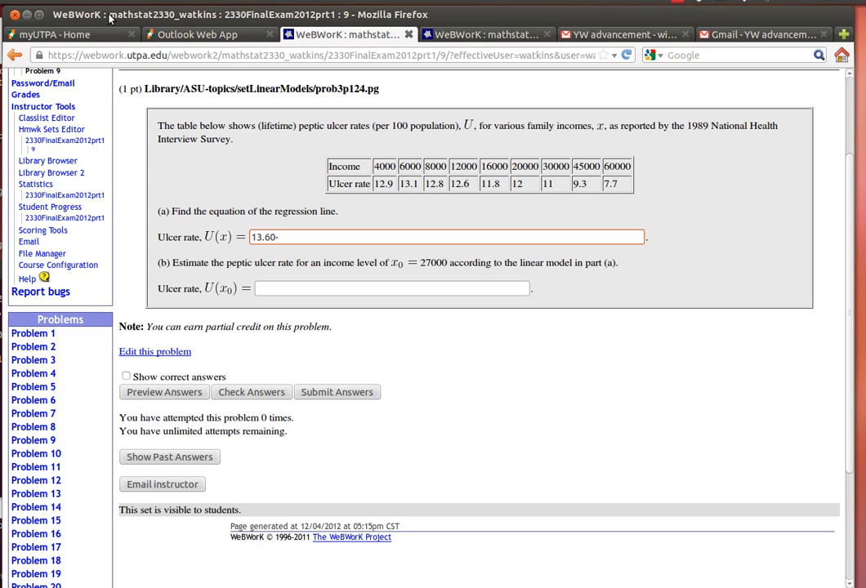
type("-0.0000")
type("9543*x")
- Move the terminal window out of the way and check the part (a) answer without submitting it
left_click_drag(1, 271, 328, 272)
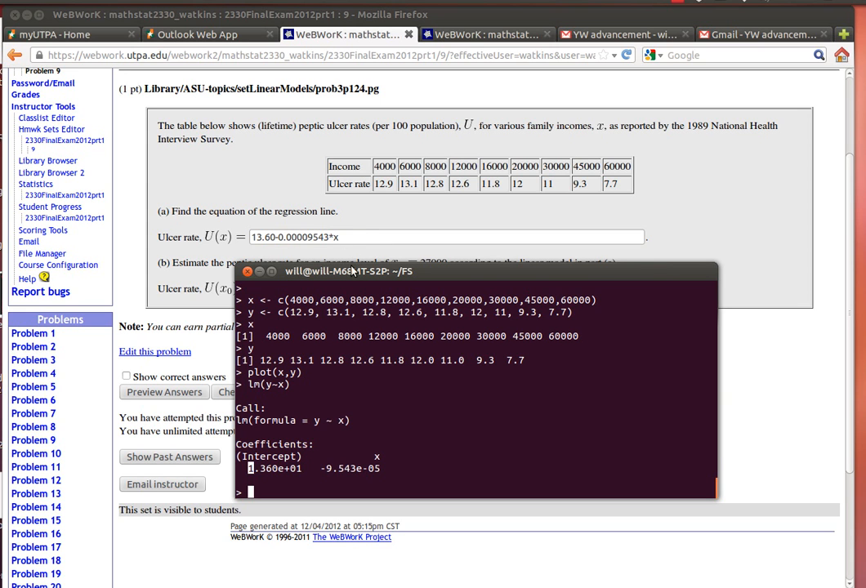
left_click_drag(445, 279, 118, 340)
left_click_drag(270, 343, 273, 437)
left_click(255, 399)
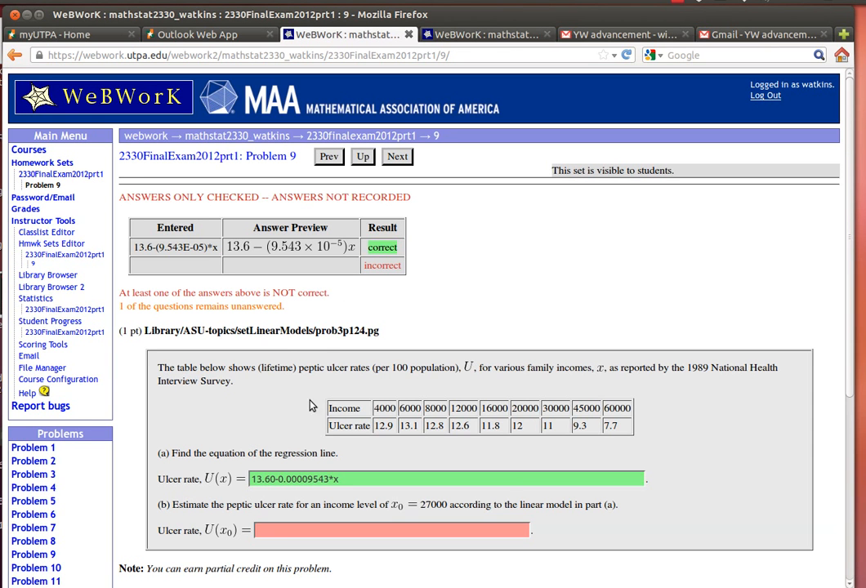
- Copy the part (a) expression into the part (b) answer as 13.60-0.00009543*27000 and check both answers
left_click_drag(0, 441, 396, 207)
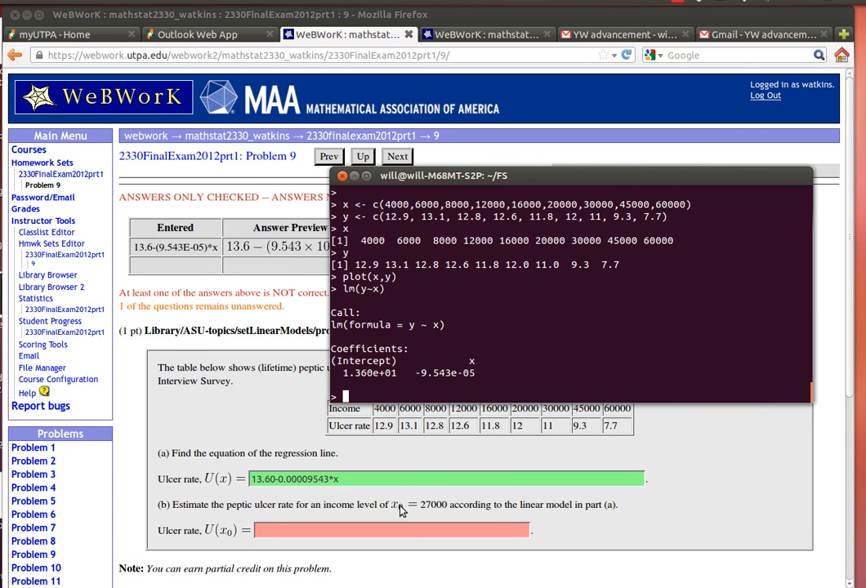
left_click(259, 478)
left_click_drag(259, 479, 343, 479)
key("ctrl+c")
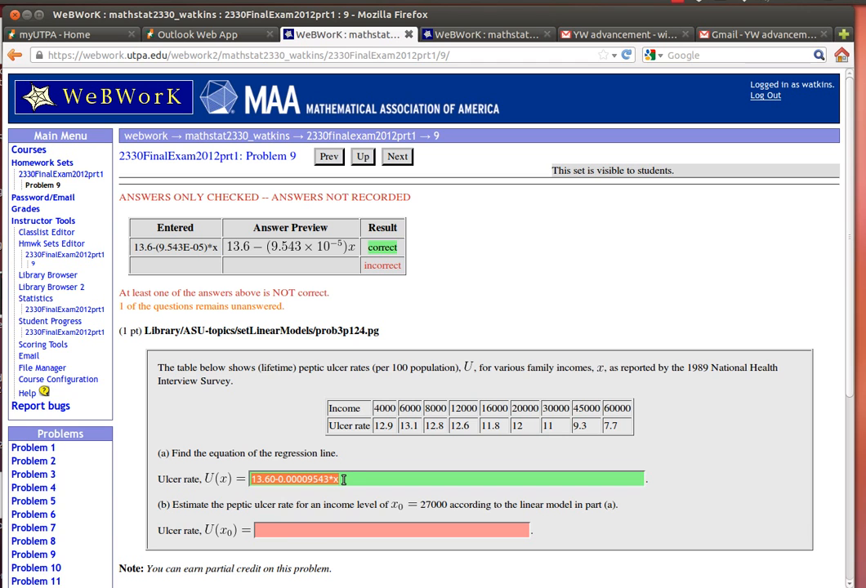
left_click(297, 531)
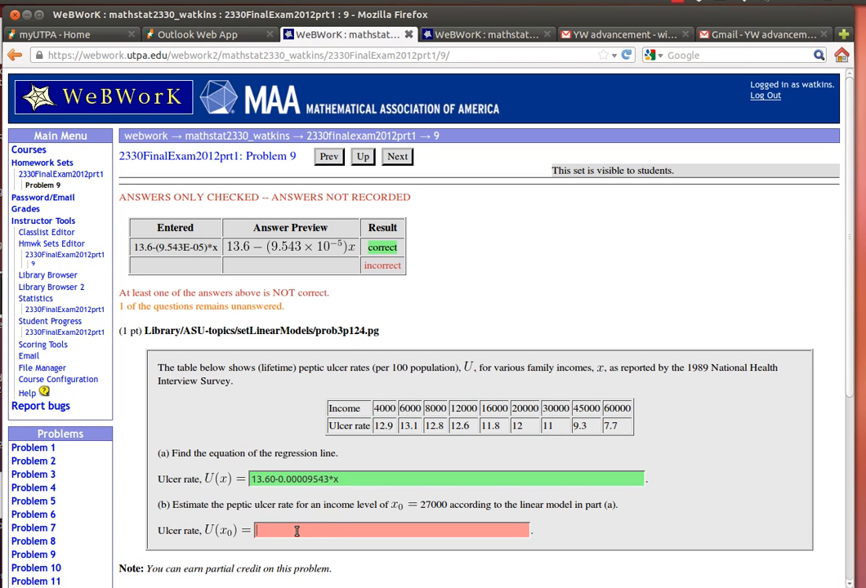
key("ctrl+v")
scroll(460, 551, "down", 2)
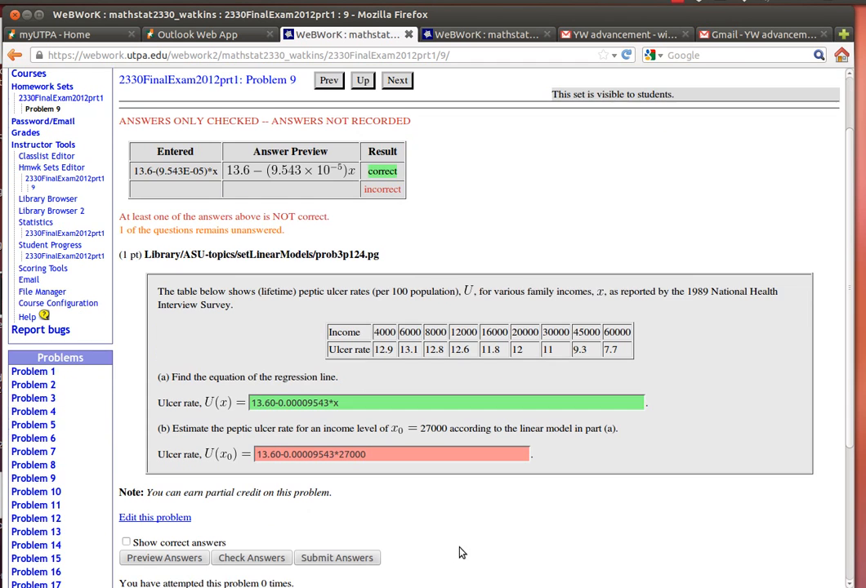
left_click(275, 560)
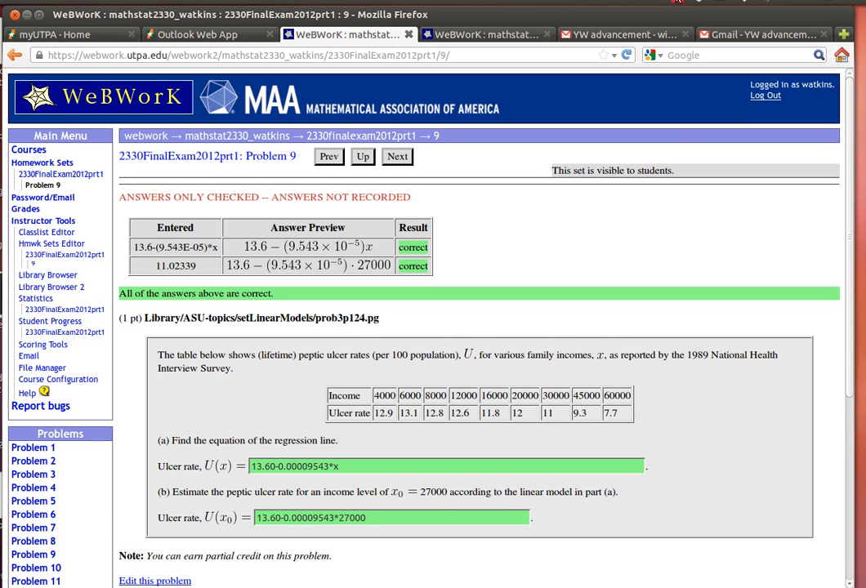
- Bring the R terminal in front of the WeBWorK page to review the commands and regression coefficients
key("alt+Tab")
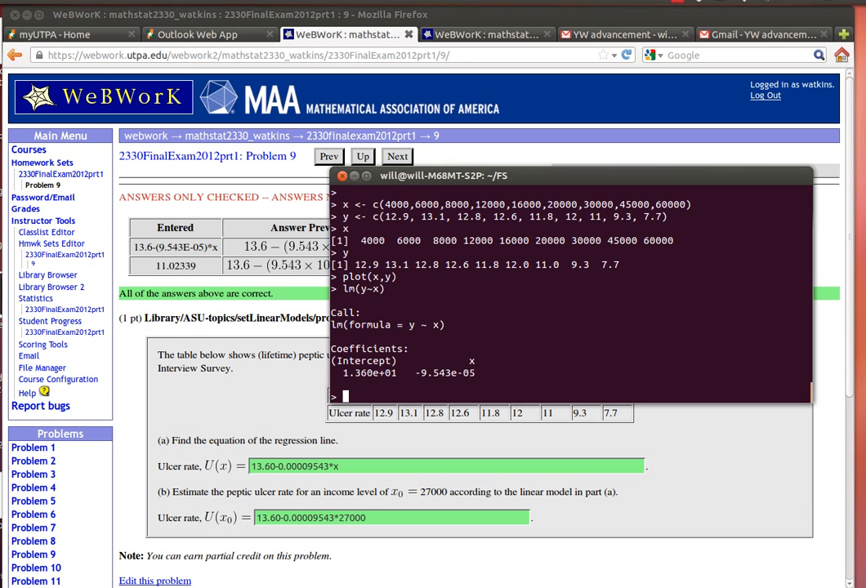
left_click_drag(509, 175, 372, 134)
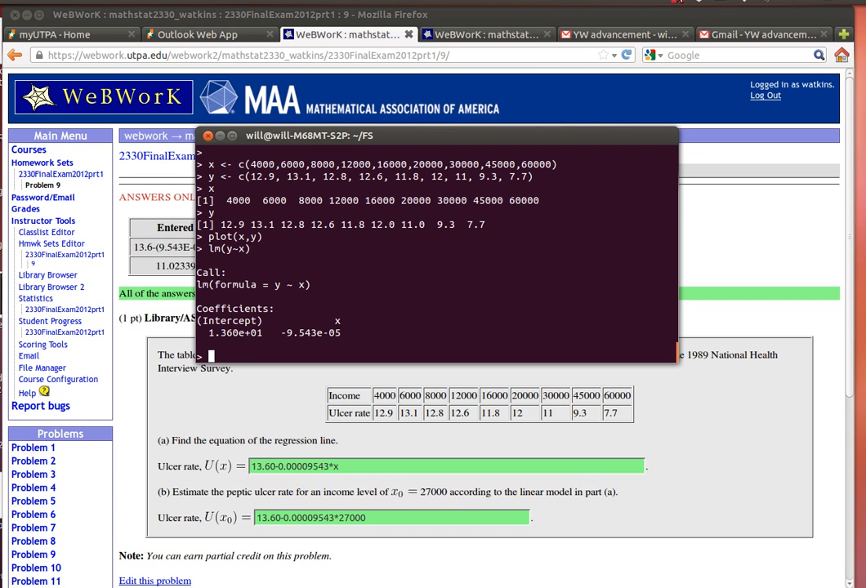
left_click(676, 2)
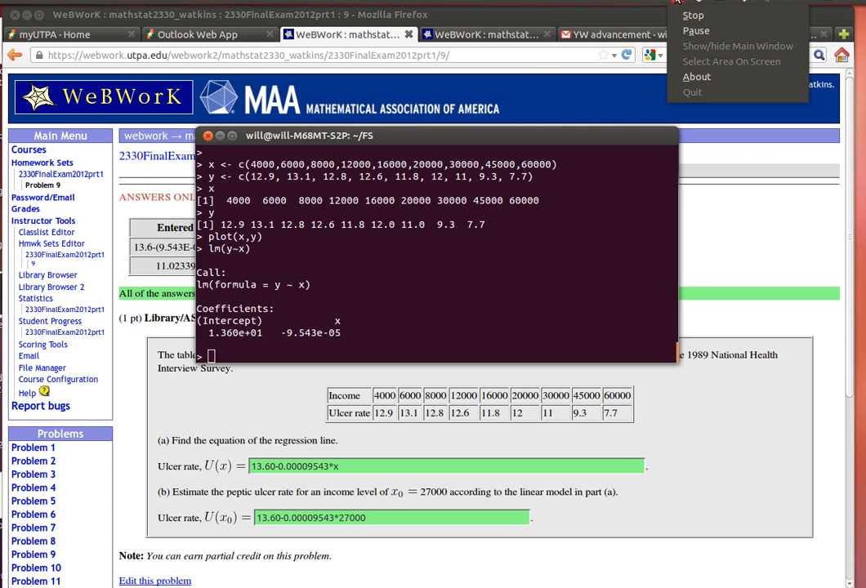